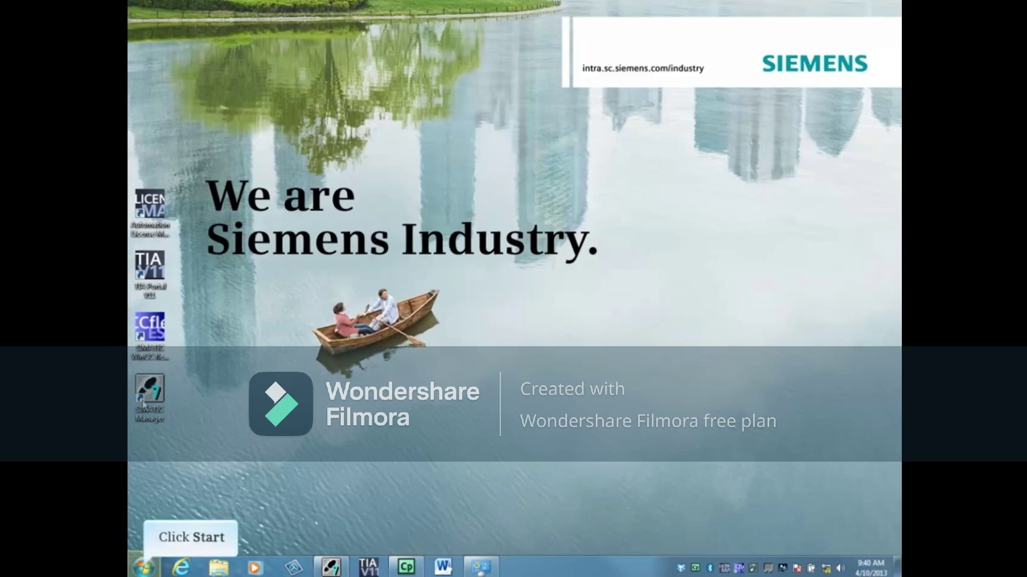
Step: Open the PG/PC interface settings from Control Panel and close them unchanged
{"action": "left_click", "coordinate": [144, 568]}
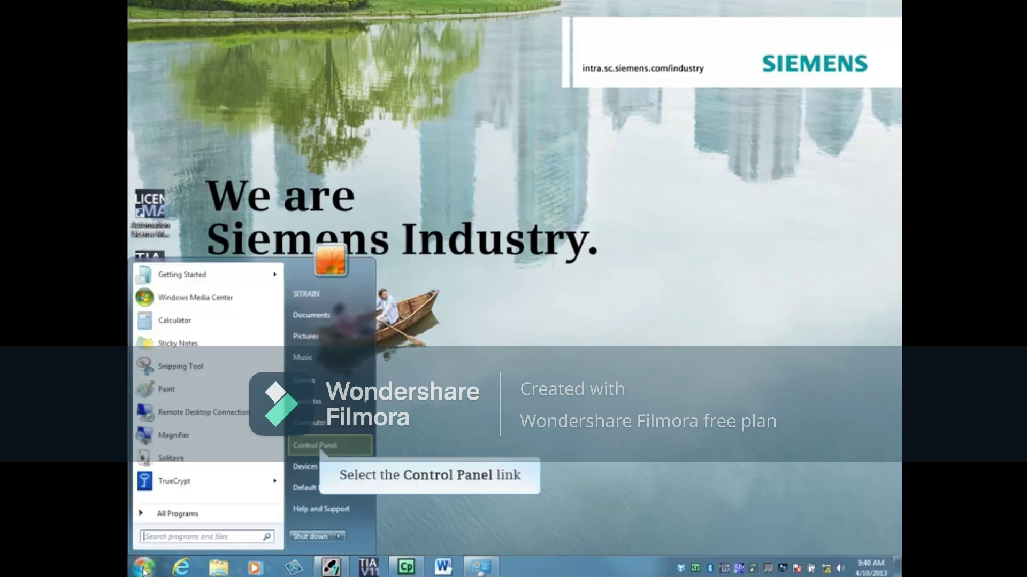
{"action": "left_click", "coordinate": [321, 448]}
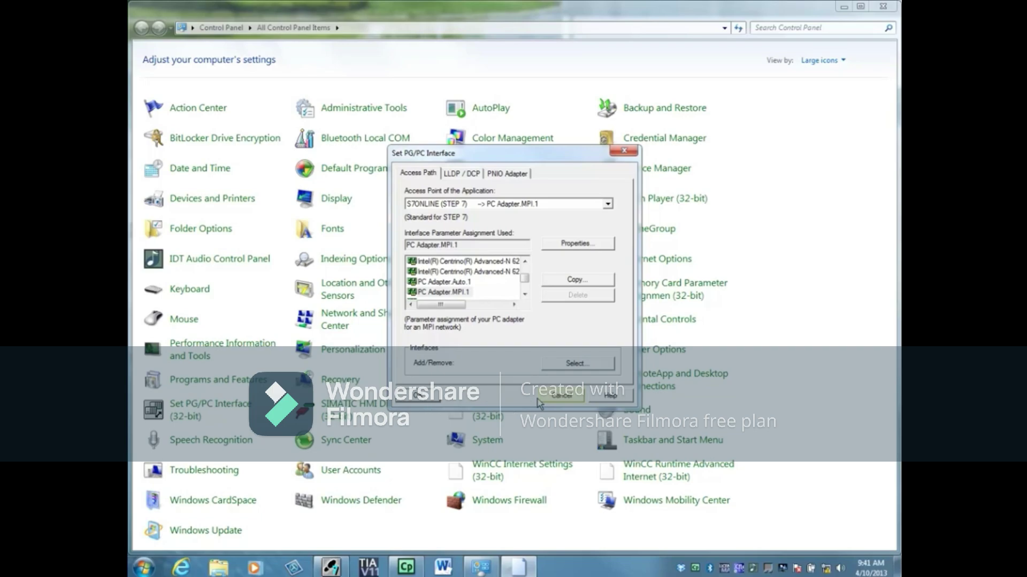
{"action": "left_click", "coordinate": [559, 397]}
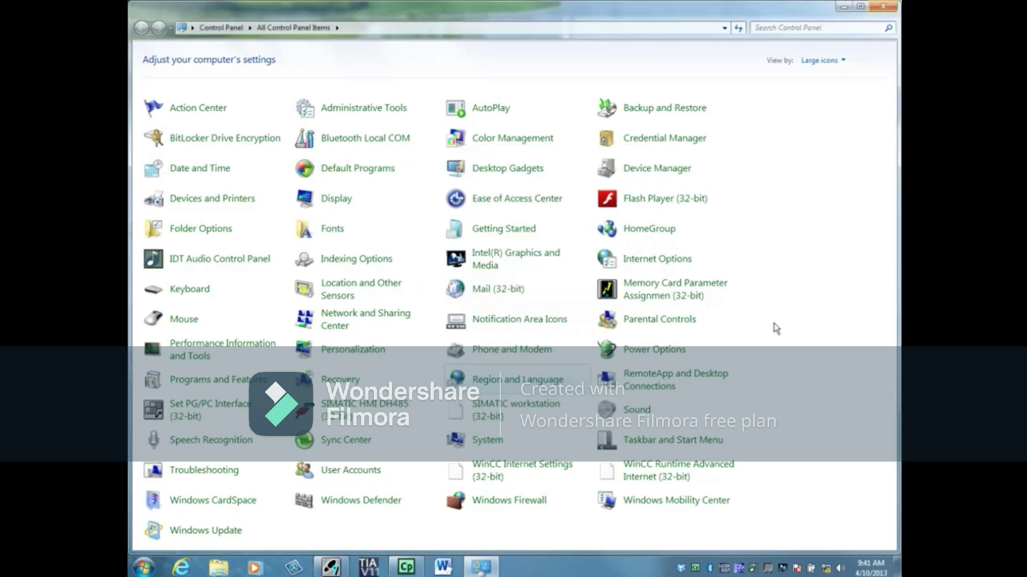
{"action": "left_click", "coordinate": [882, 7]}
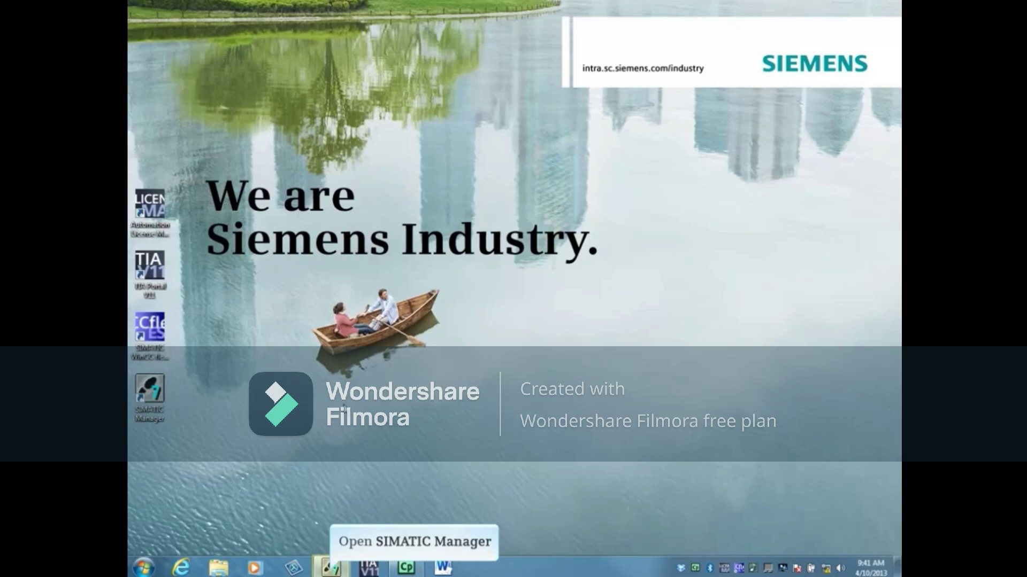
Step: Launch SIMATIC Manager and open Set PG/PC Interface, which shows PC Adapter.MPI.1 in use
{"action": "left_click", "coordinate": [330, 568]}
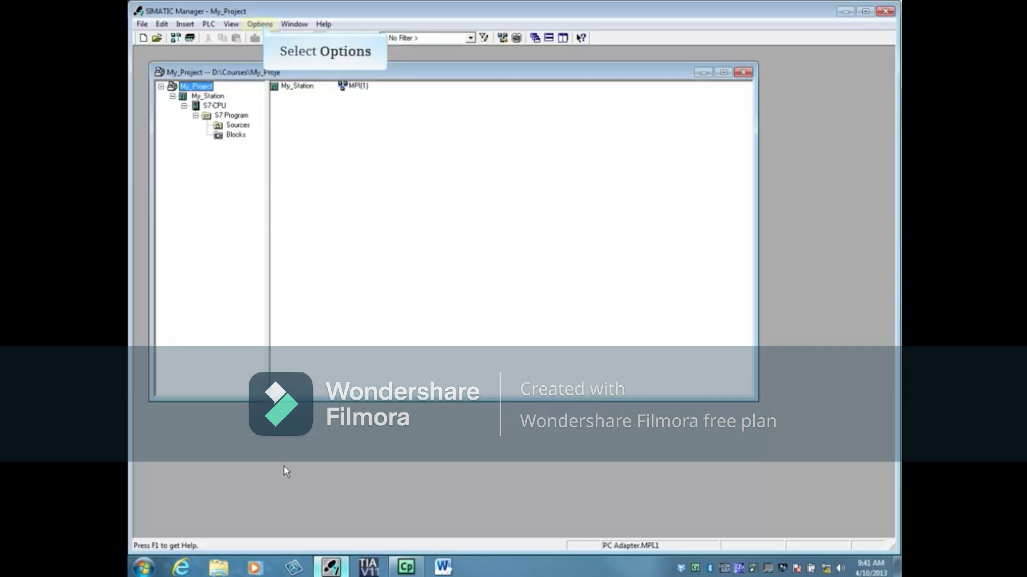
{"action": "left_click", "coordinate": [260, 25]}
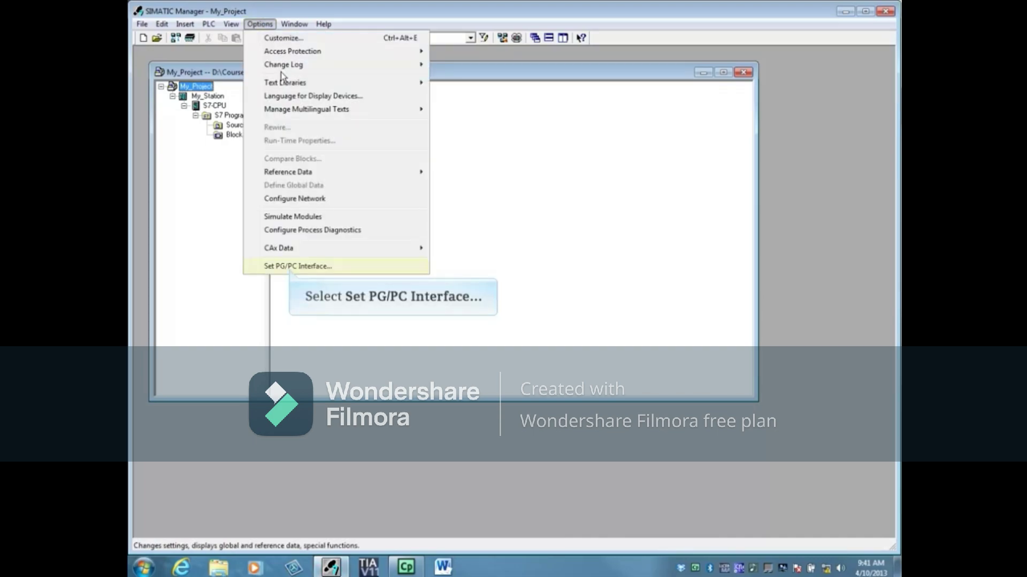
{"action": "left_click", "coordinate": [290, 268]}
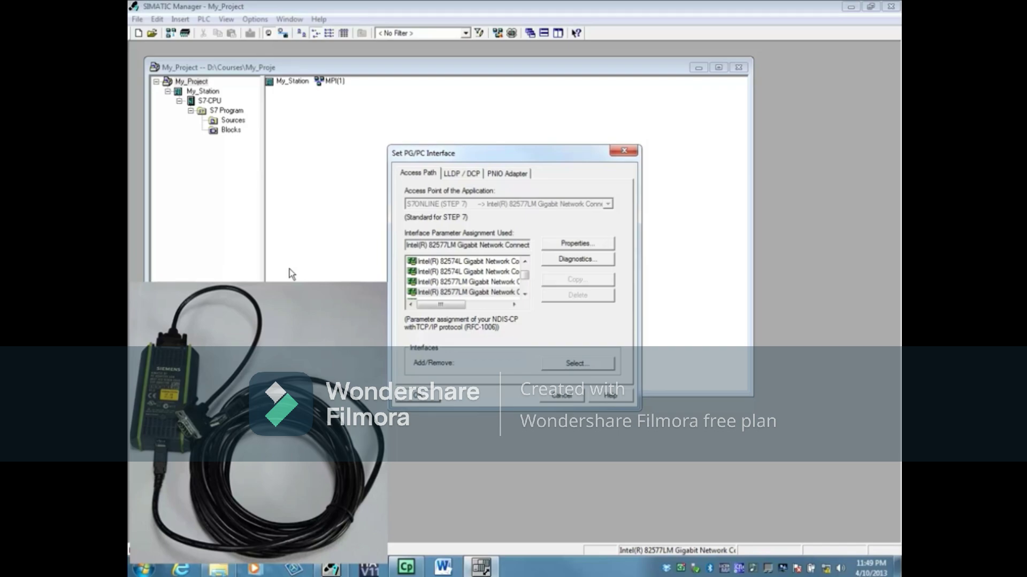
{"action": "left_click", "coordinate": [526, 283]}
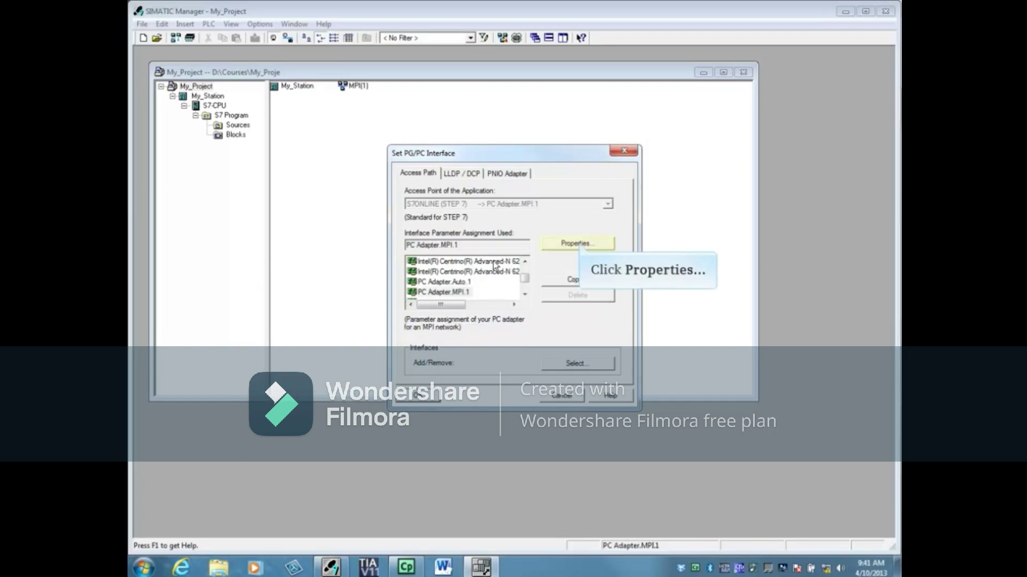
{"action": "left_click", "coordinate": [580, 243]}
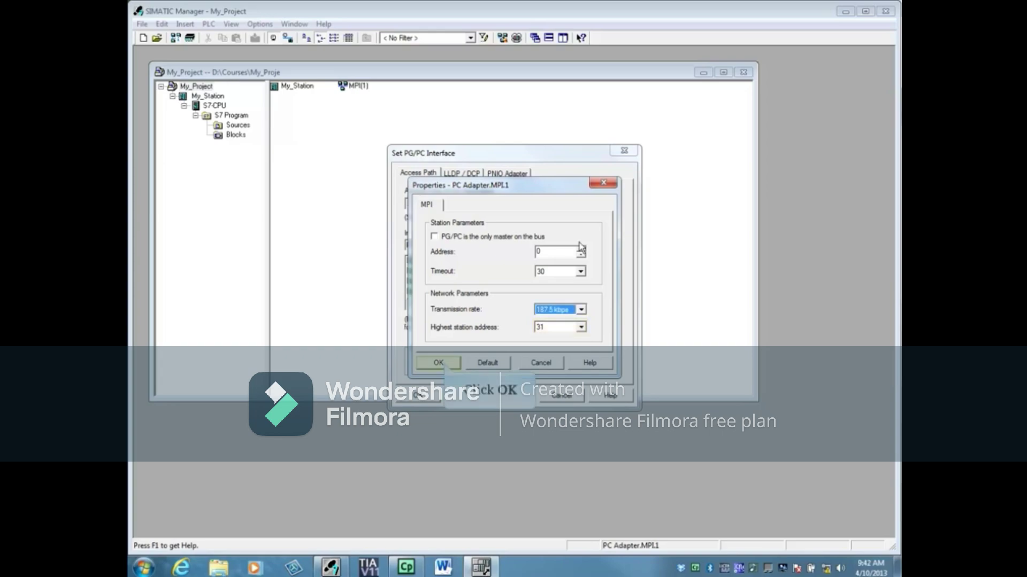
{"action": "left_click", "coordinate": [444, 365]}
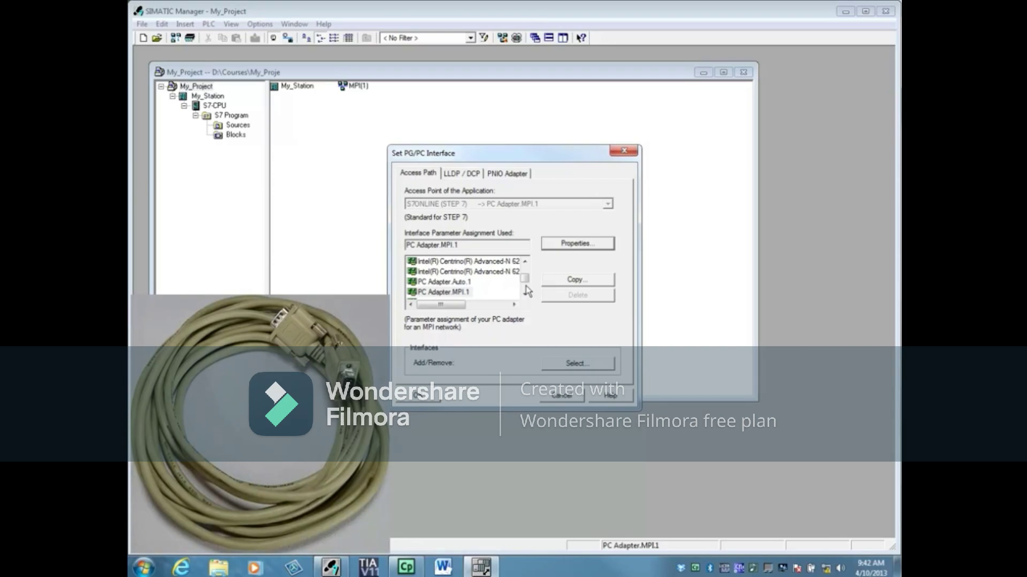
Step: Switch the interface to CP5611.MPI.1, confirm the warning, and list accessible nodes (MPI = 2)
{"action": "left_click_drag", "start_coordinate": [527, 285], "coordinate": [527, 278]}
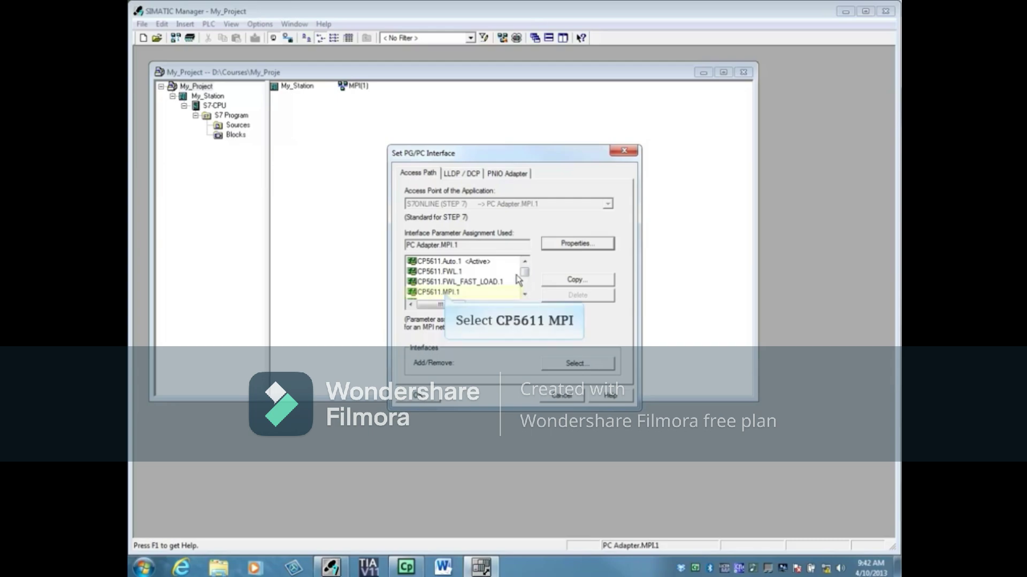
{"action": "left_click", "coordinate": [446, 294]}
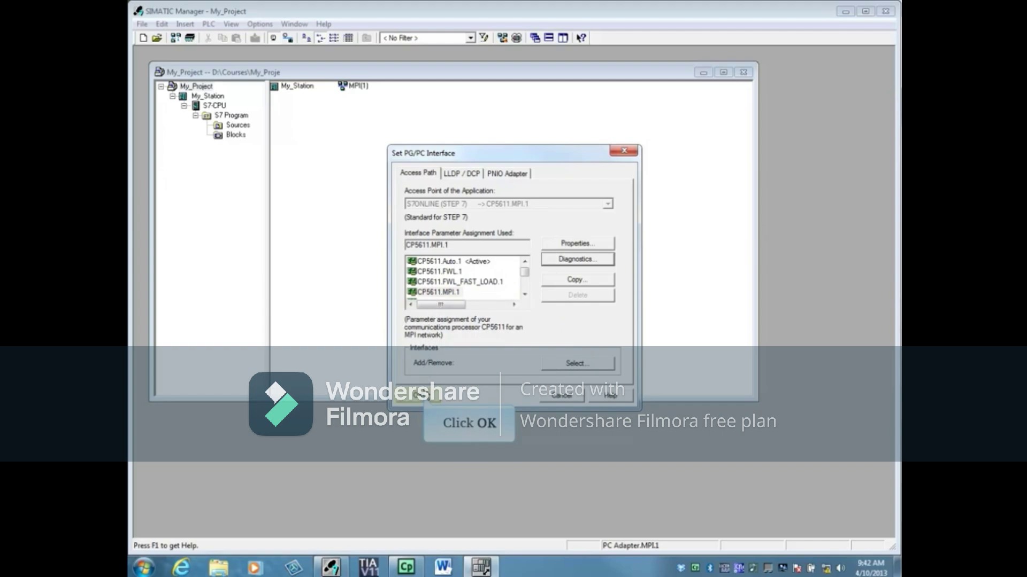
{"action": "left_click", "coordinate": [420, 395]}
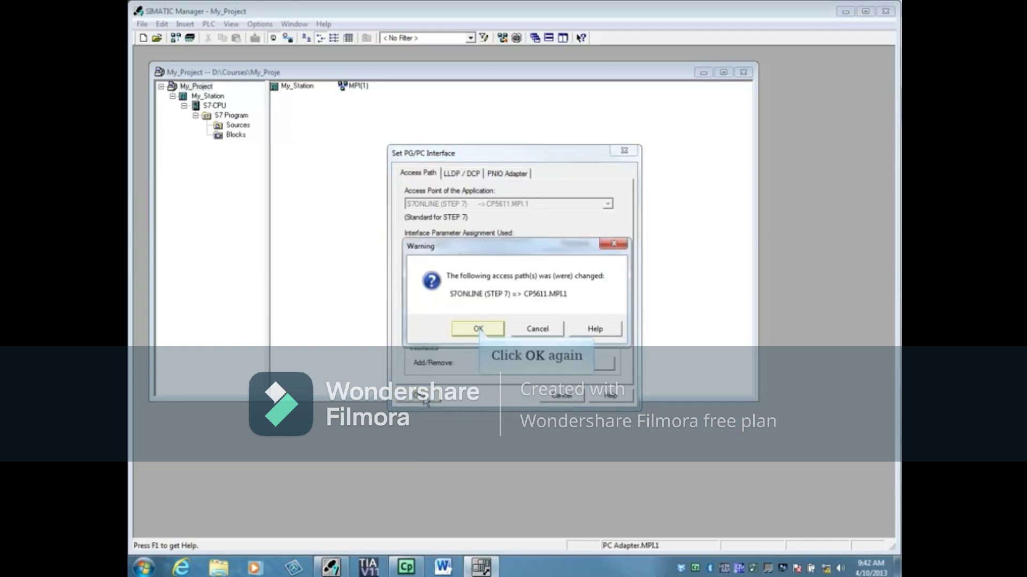
{"action": "left_click", "coordinate": [480, 331]}
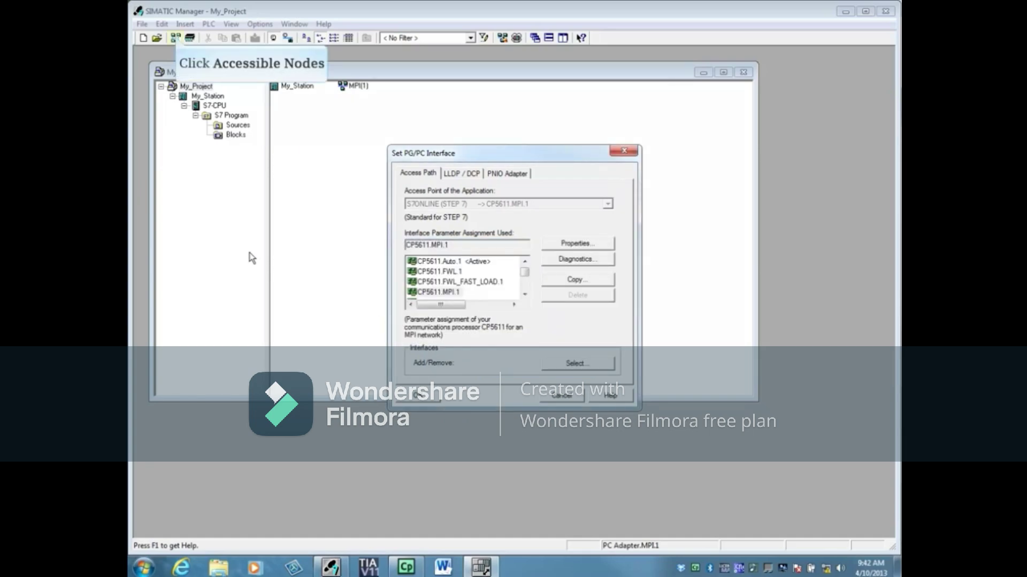
{"action": "left_click", "coordinate": [176, 37]}
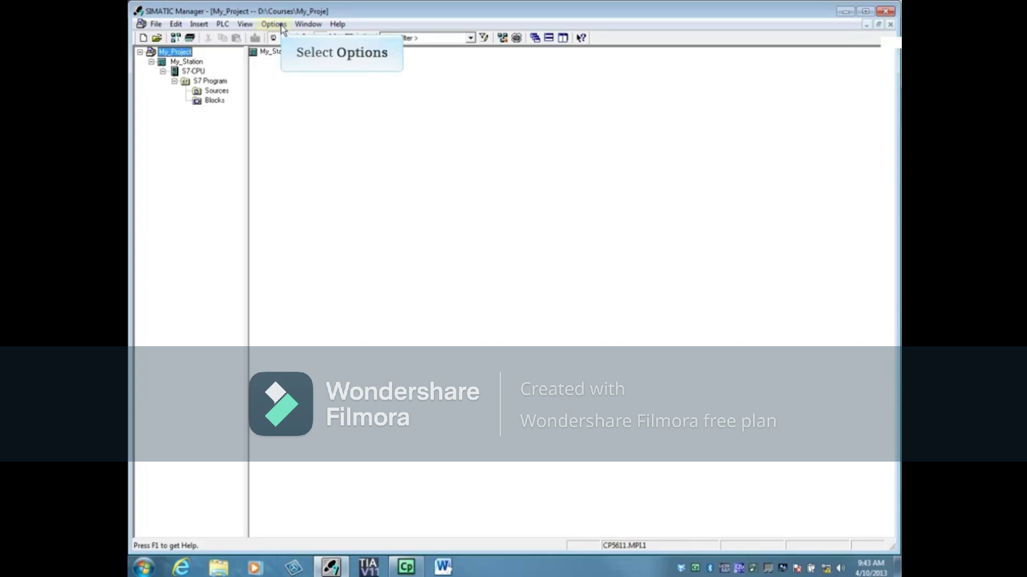
Step: Select CP5611.PROFIBUS.1 and accept its 1.5 Mbps DP-profile properties
{"action": "left_click", "coordinate": [281, 25]}
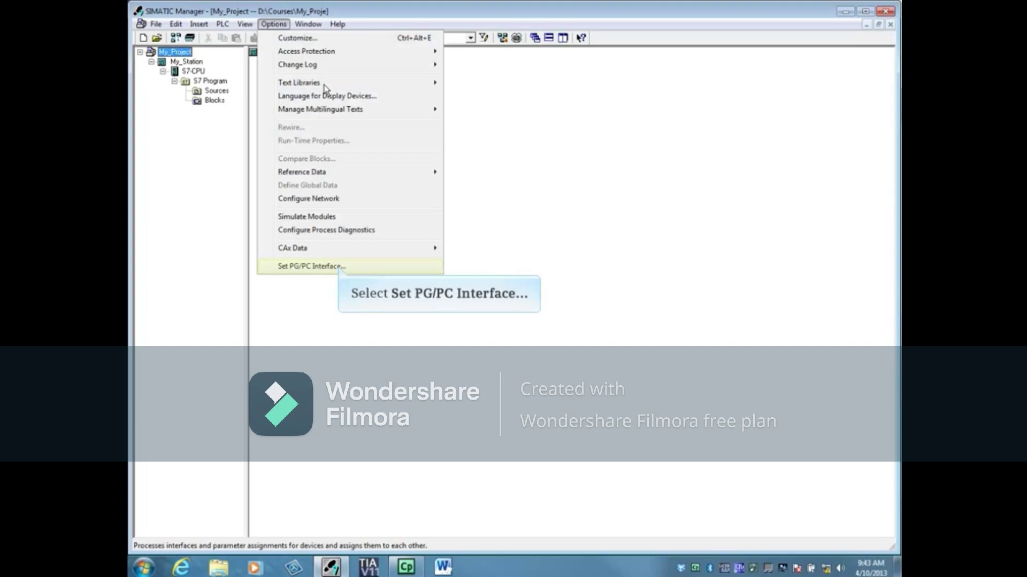
{"action": "left_click", "coordinate": [310, 266]}
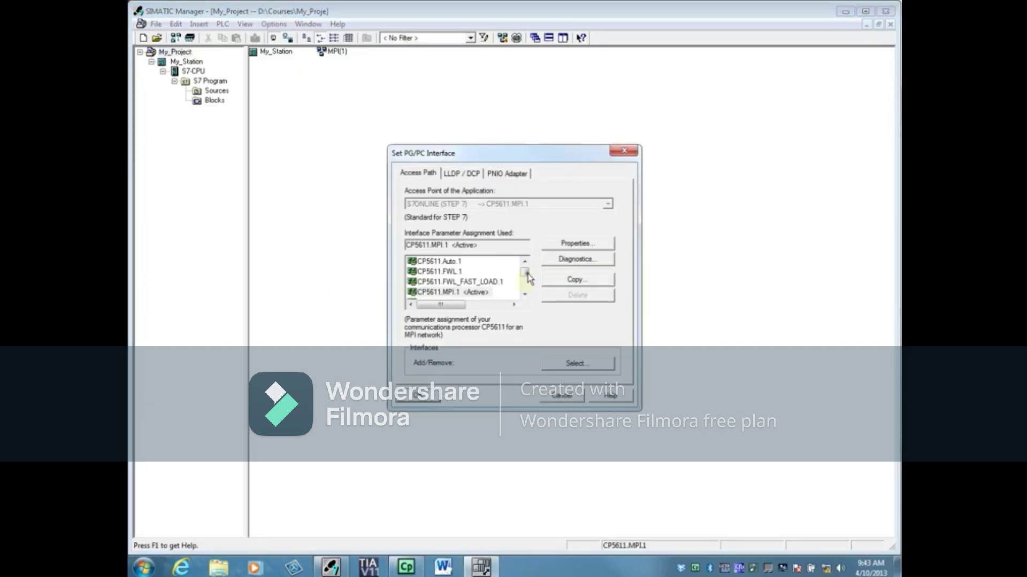
{"action": "scroll", "coordinate": [527, 274], "scroll_direction": "down", "scroll_amount": 1}
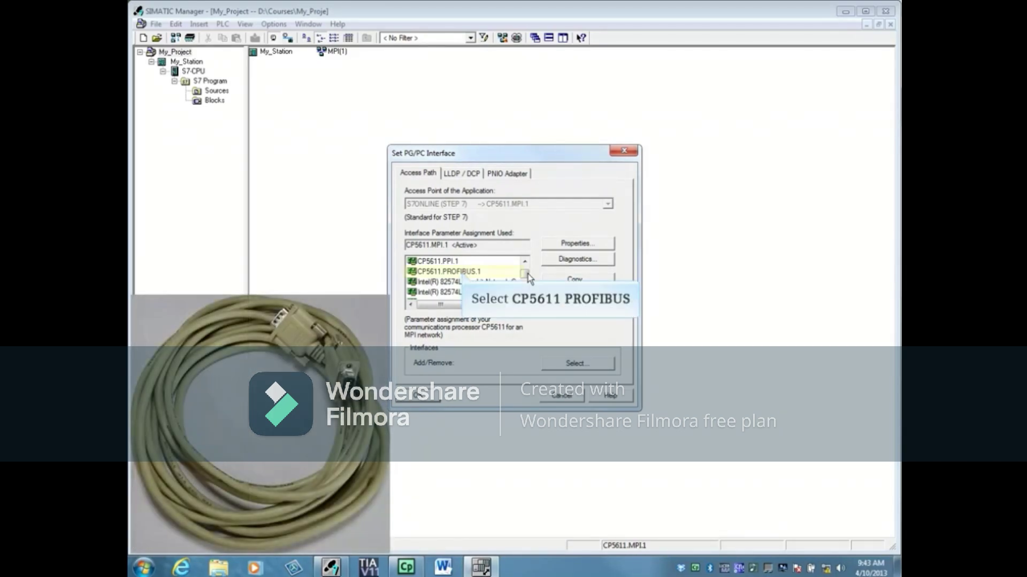
{"action": "left_click", "coordinate": [463, 271]}
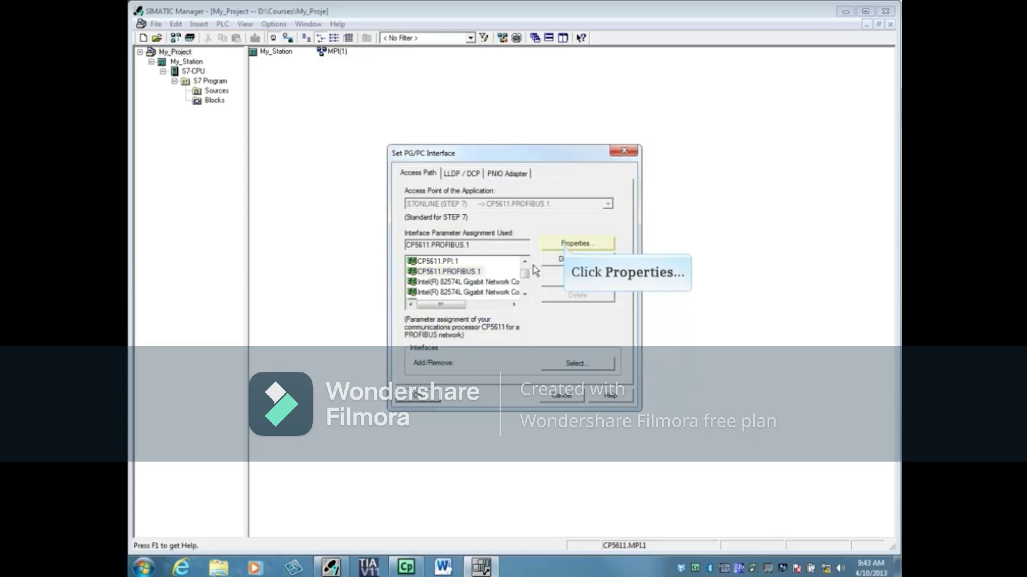
{"action": "left_click", "coordinate": [565, 247]}
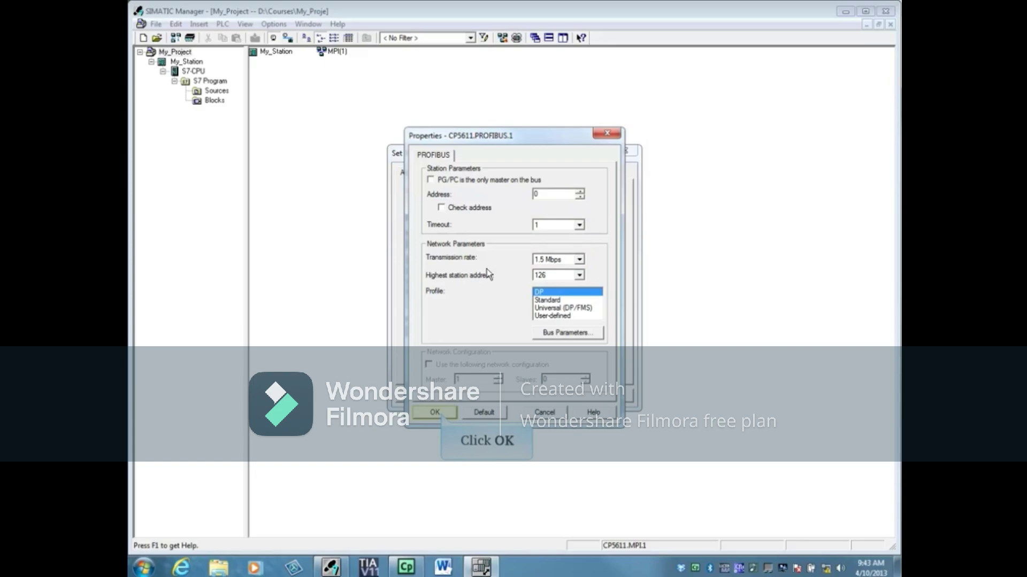
{"action": "left_click", "coordinate": [441, 413]}
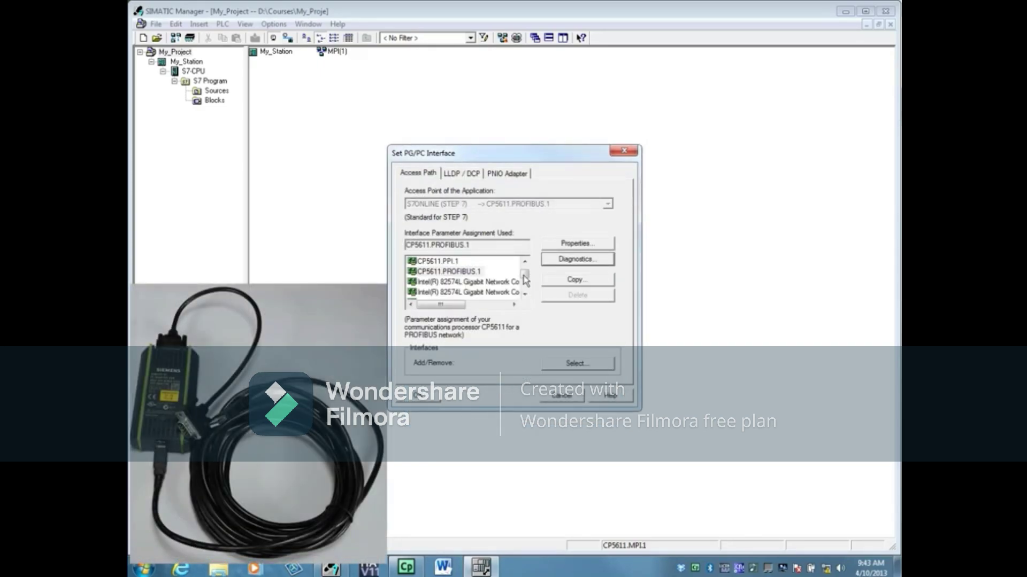
Step: Browse the interface list past PC Adapter.PROFIBUS.1, then cancel, leaving CP5611.MPI.1 in use
{"action": "left_click_drag", "start_coordinate": [524, 274], "coordinate": [523, 282]}
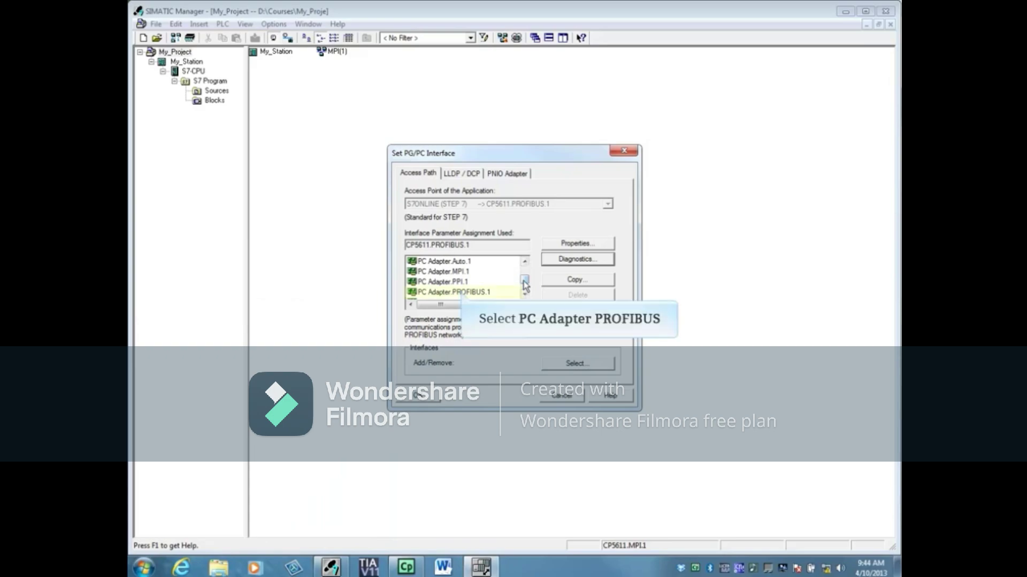
{"action": "left_click", "coordinate": [463, 293]}
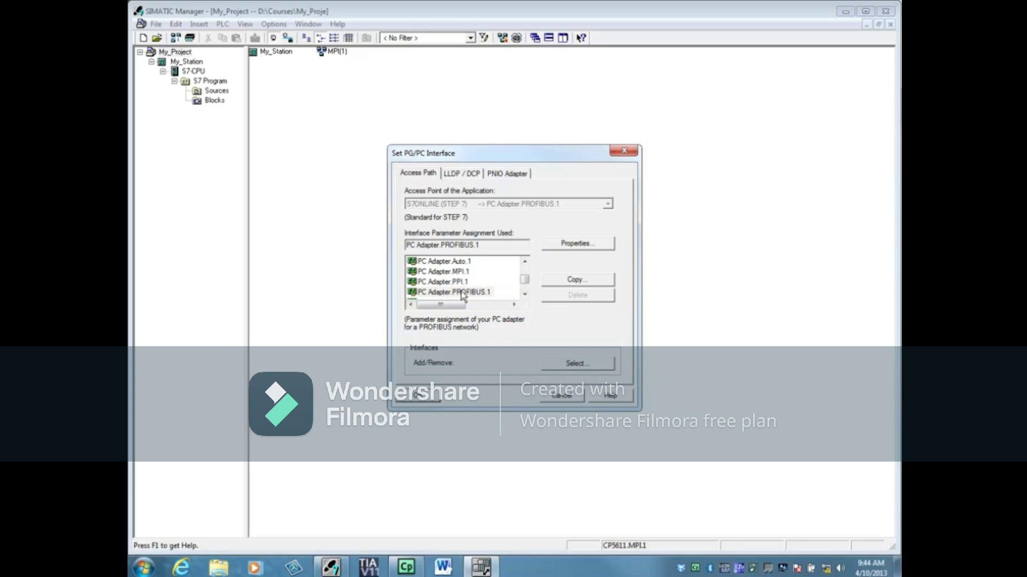
{"action": "left_click_drag", "start_coordinate": [525, 280], "coordinate": [526, 278]}
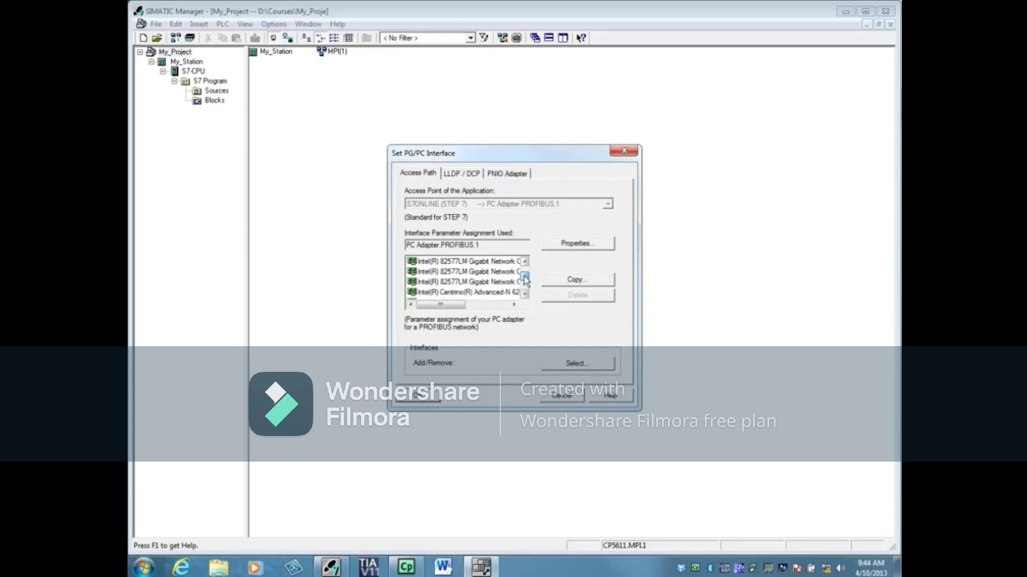
{"action": "scroll", "coordinate": [525, 279], "scroll_direction": "up", "scroll_amount": 1}
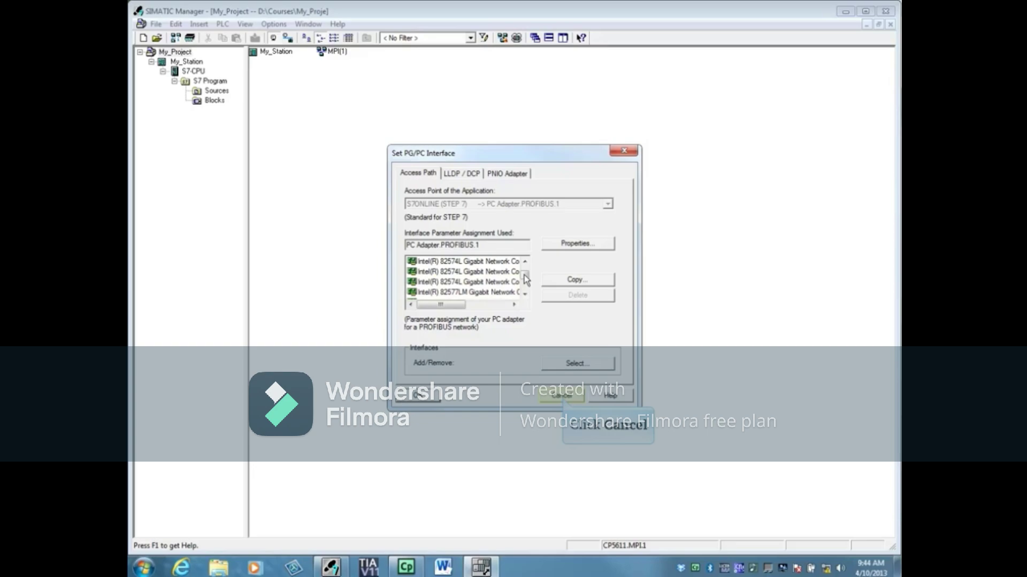
{"action": "left_click", "coordinate": [563, 397]}
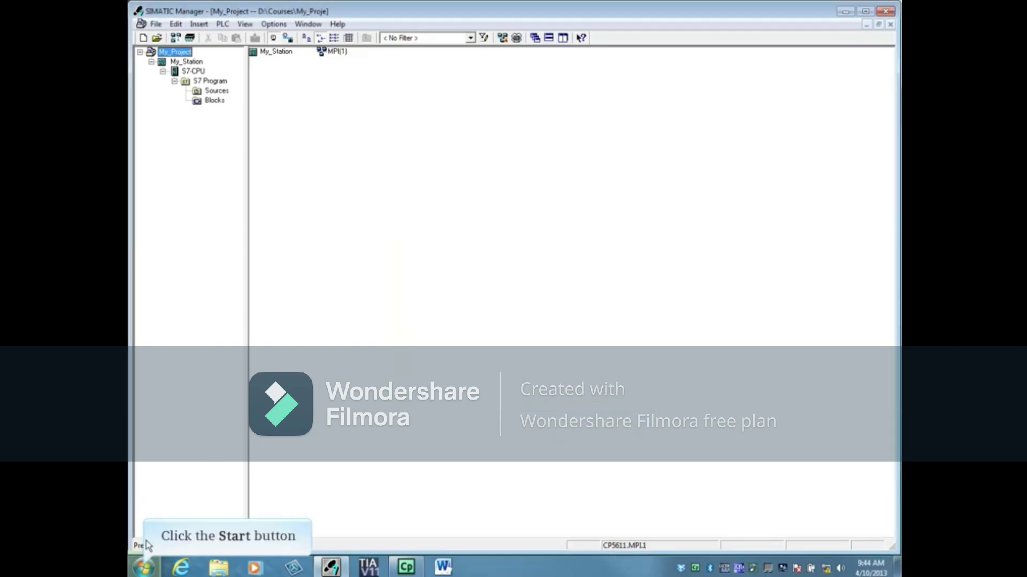
{"action": "left_click", "coordinate": [144, 568]}
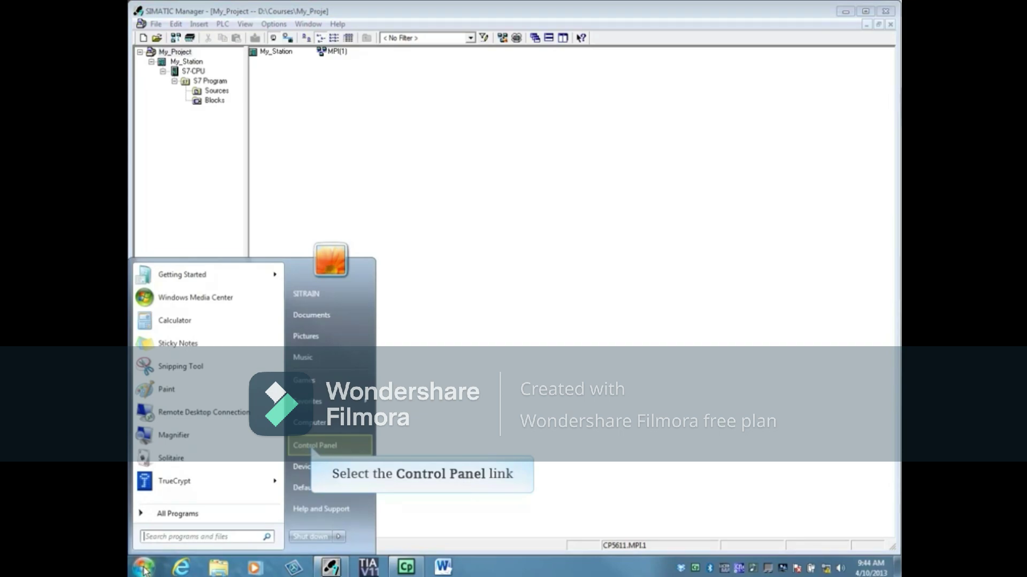
{"action": "left_click", "coordinate": [314, 447]}
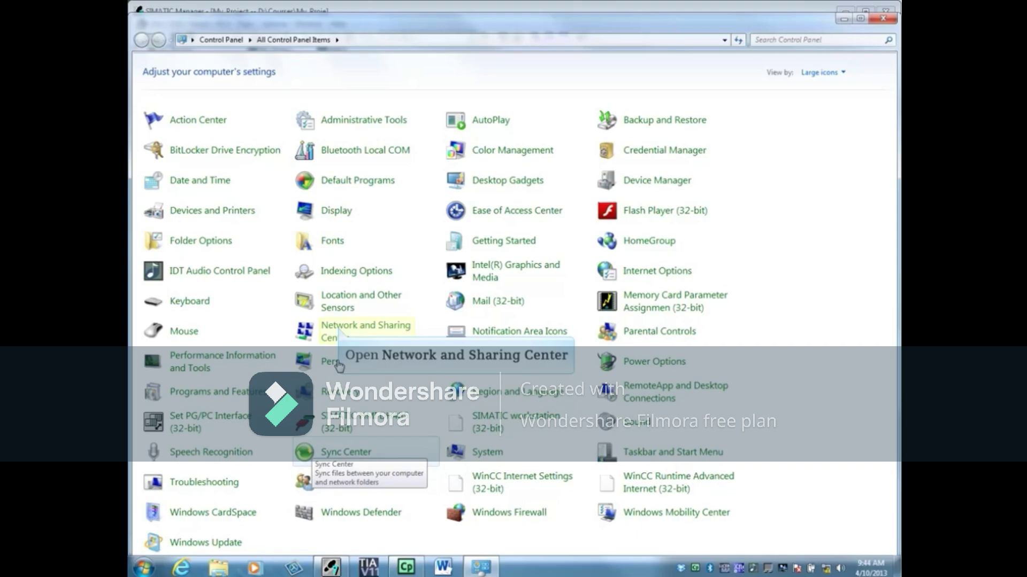
{"action": "left_click", "coordinate": [340, 332]}
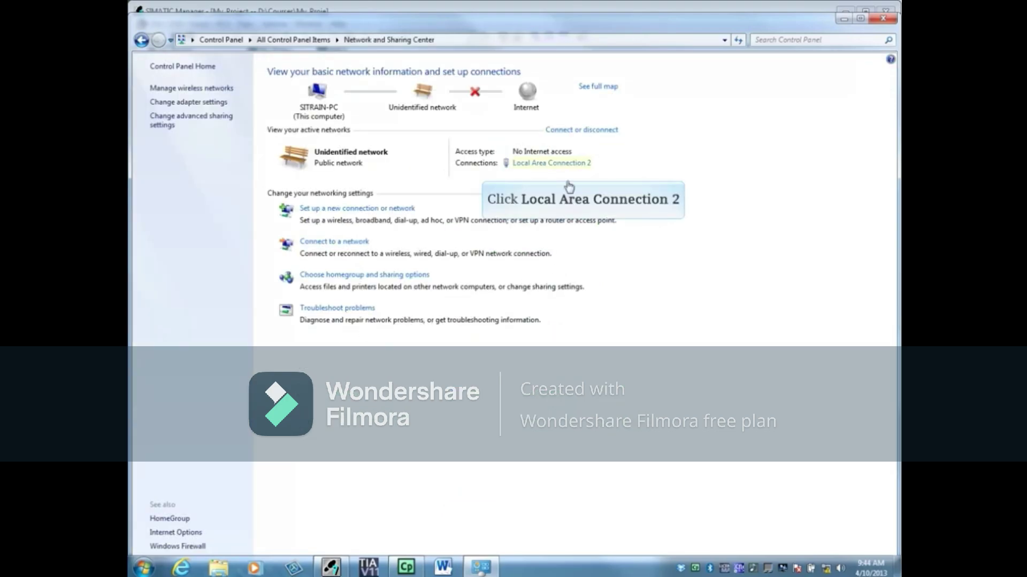
{"action": "left_click", "coordinate": [569, 163]}
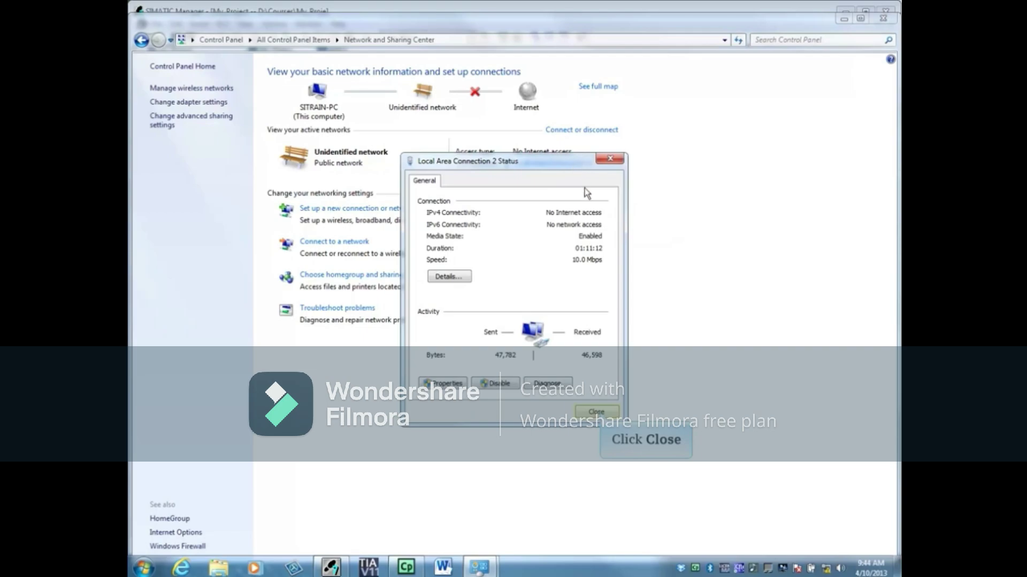
{"action": "left_click", "coordinate": [596, 412]}
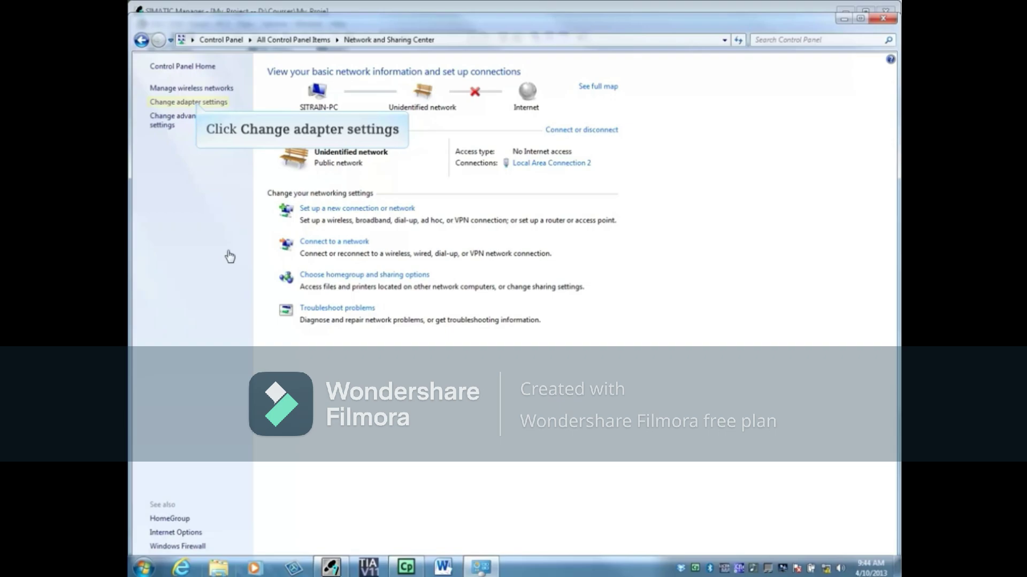
{"action": "left_click", "coordinate": [197, 103]}
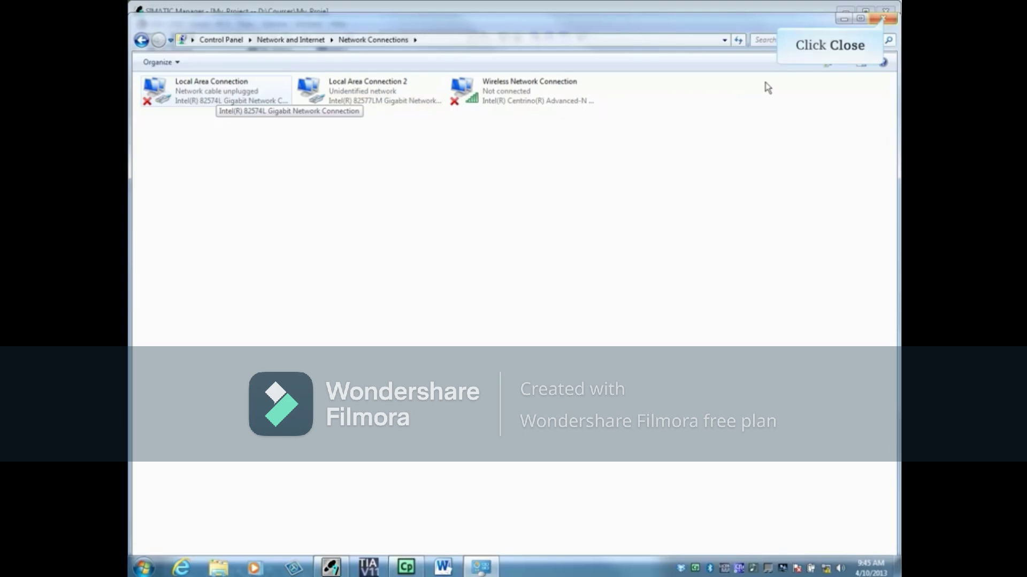
{"action": "left_click", "coordinate": [882, 18]}
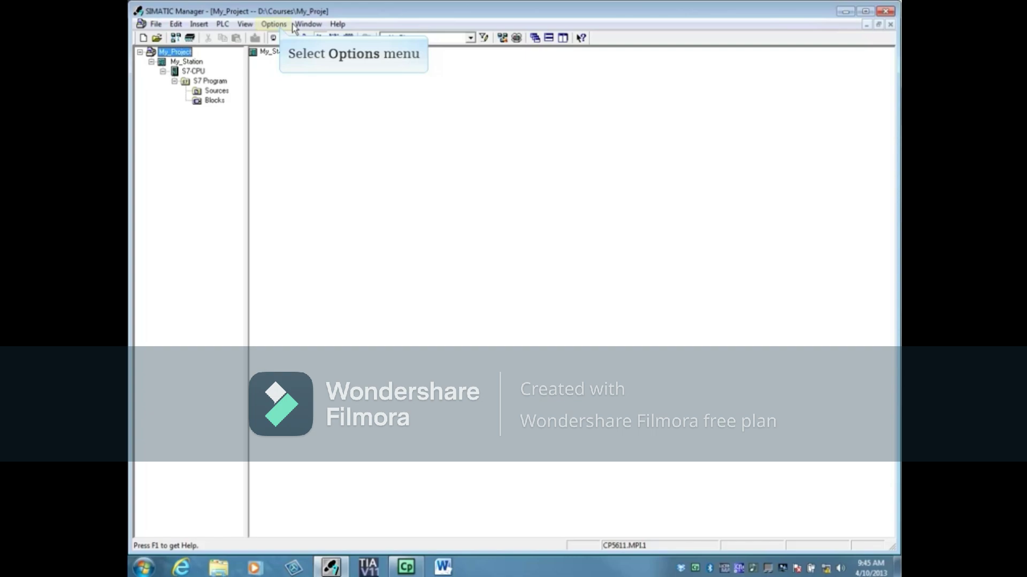
Step: Assign Intel(R) 82577LM Gigabit Network Connection.TCPIP.1 as the access path and confirm the warning
{"action": "left_click", "coordinate": [274, 24]}
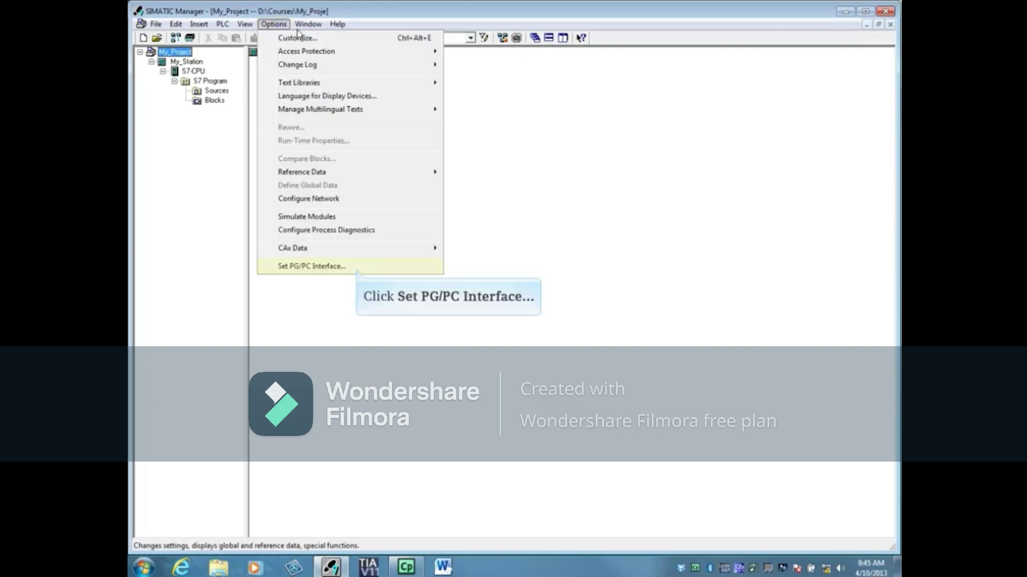
{"action": "left_click", "coordinate": [356, 269]}
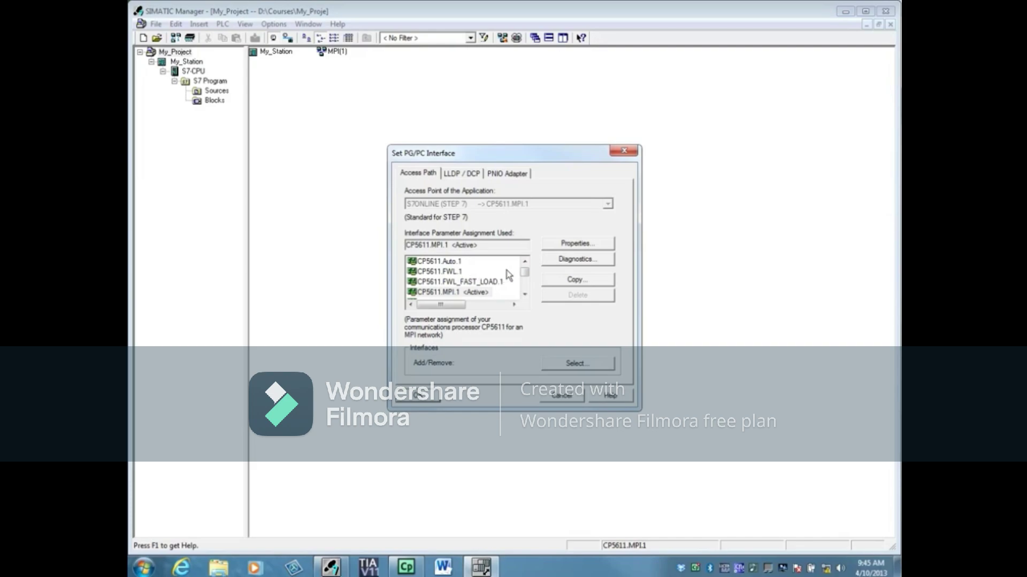
{"action": "left_click_drag", "start_coordinate": [524, 272], "coordinate": [527, 278]}
{"action": "scroll", "coordinate": [526, 278], "scroll_direction": "down", "scroll_amount": 2}
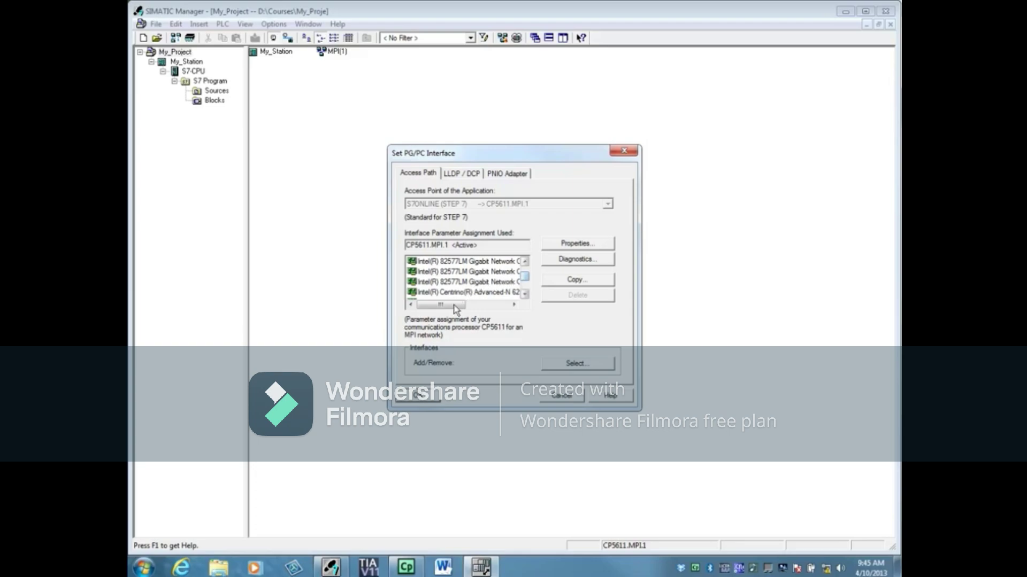
{"action": "left_click_drag", "start_coordinate": [456, 307], "coordinate": [489, 311]}
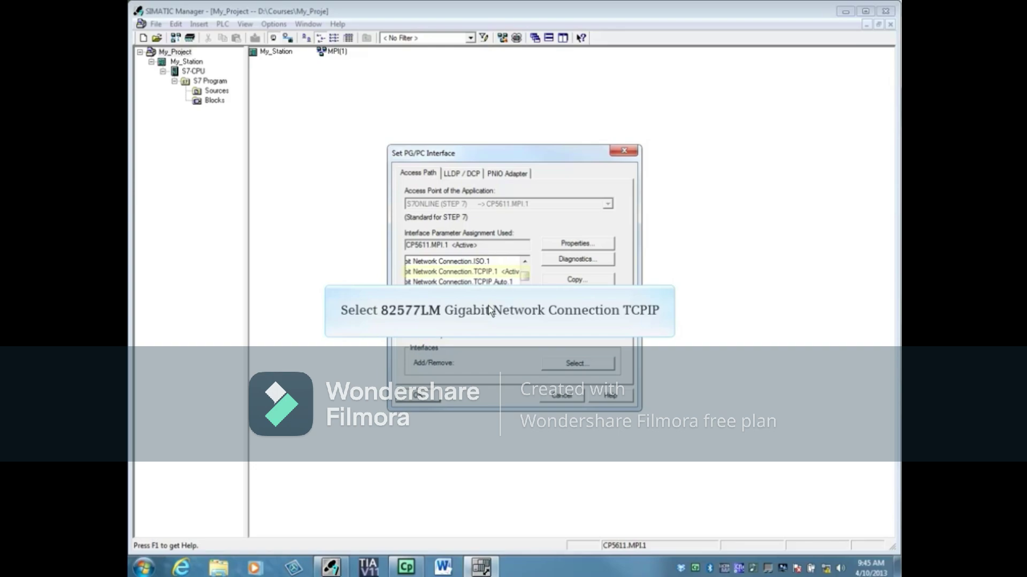
{"action": "left_click", "coordinate": [485, 272]}
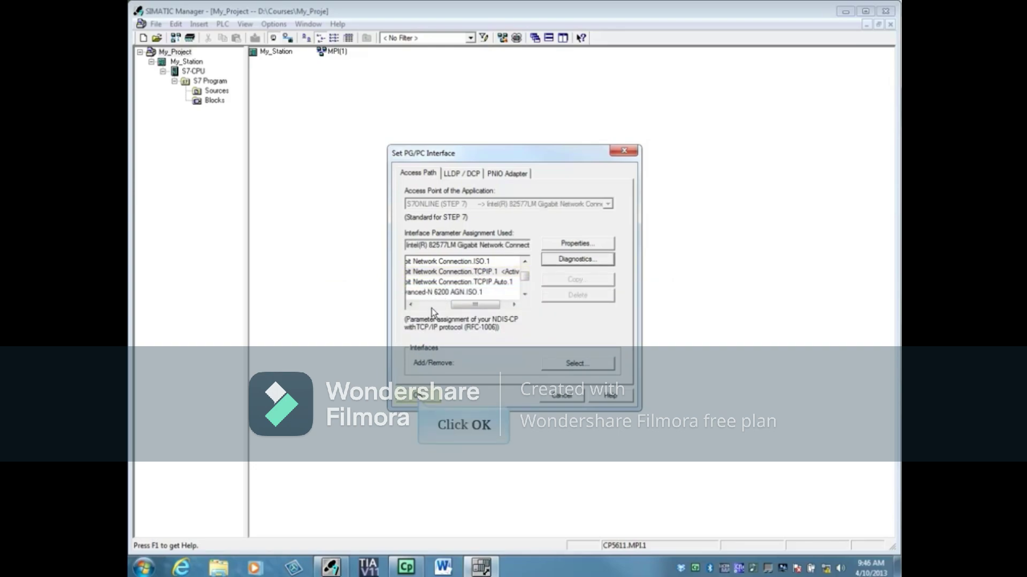
{"action": "left_click", "coordinate": [419, 398]}
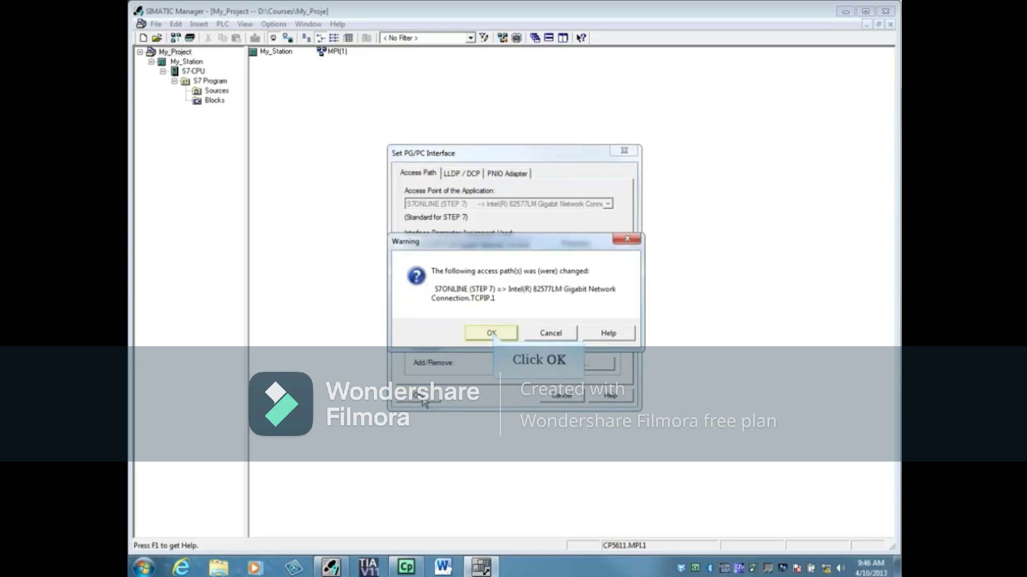
{"action": "left_click", "coordinate": [492, 334]}
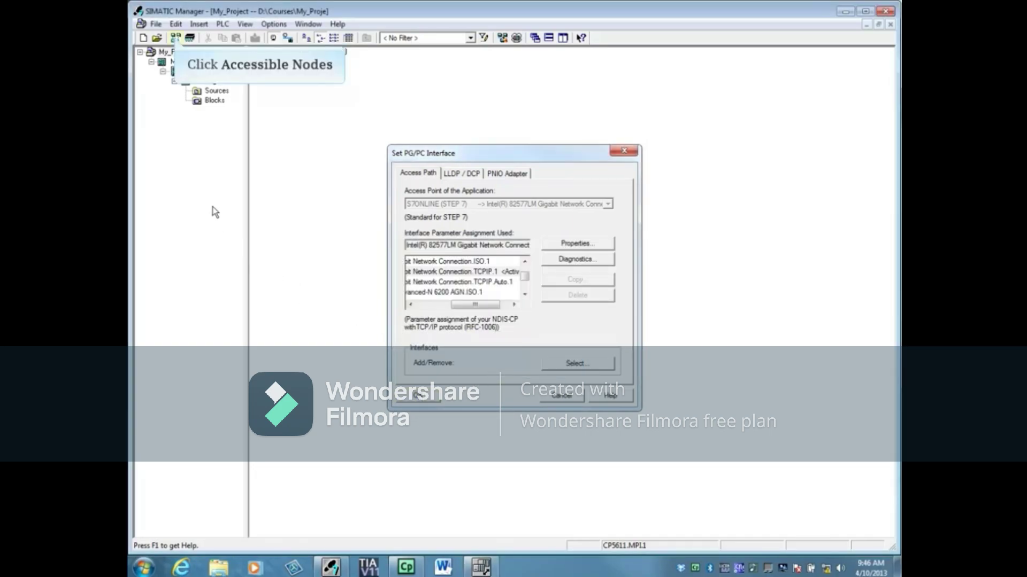
Step: Show Ethernet accessible nodes and open pn-io's Blocks, listing OB1, FC1–FC20 and DB1–DB6
{"action": "left_click", "coordinate": [175, 39]}
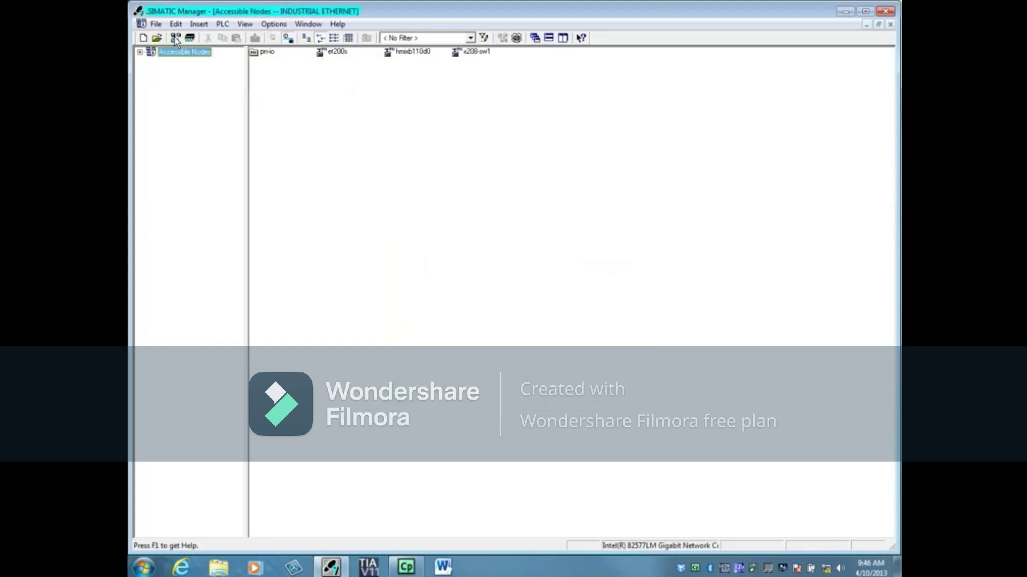
{"action": "left_click", "coordinate": [140, 52]}
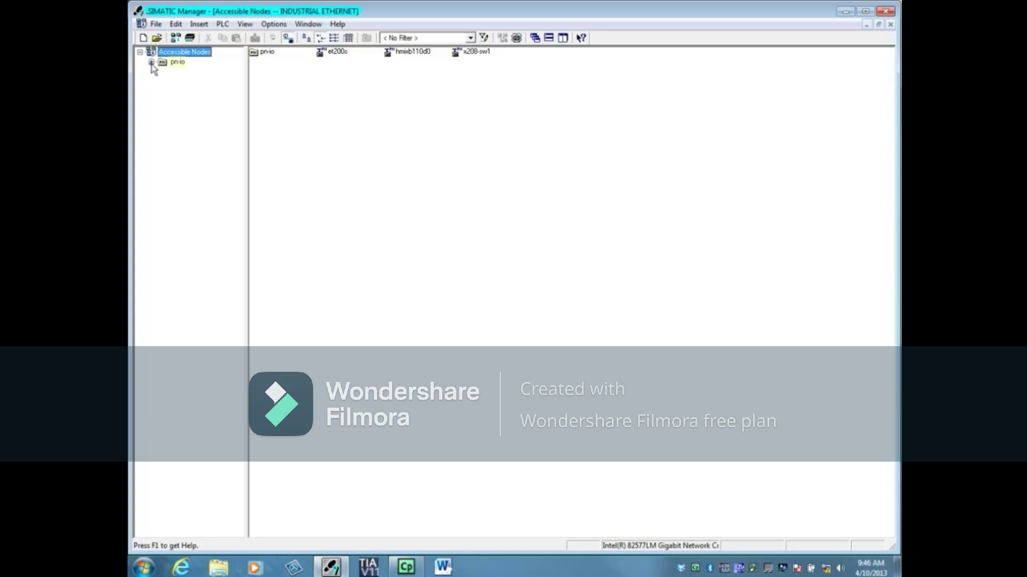
{"action": "left_click", "coordinate": [151, 62]}
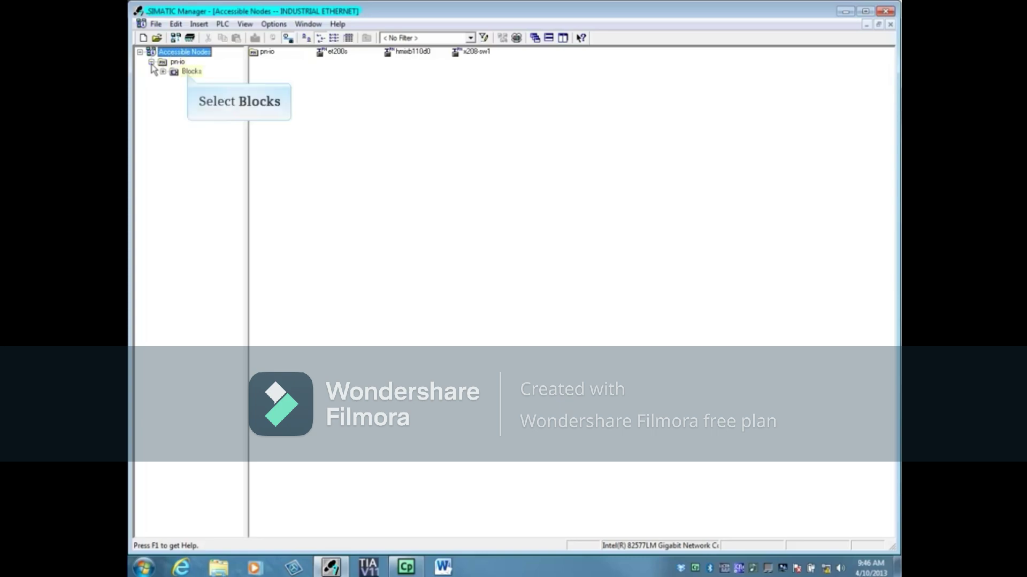
{"action": "left_click", "coordinate": [187, 73]}
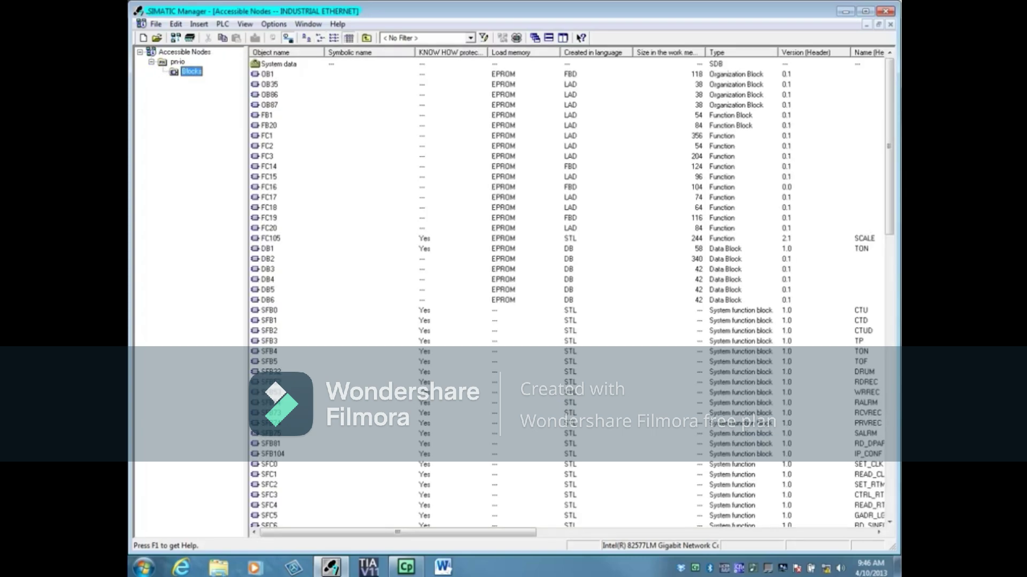